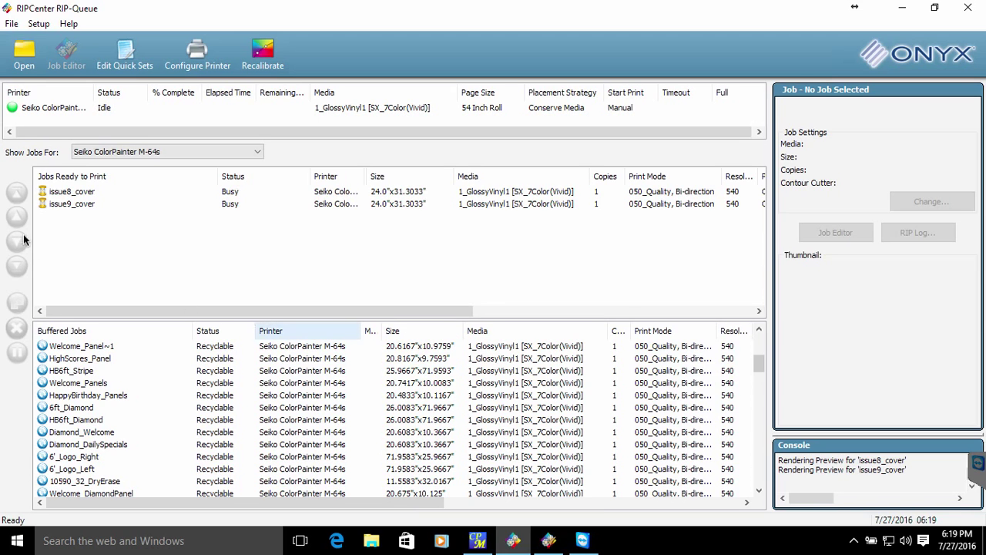
- Open and enlarge the job file browser, then close it without choosing a file
{"action": "left_click", "coordinate": [26, 66]}
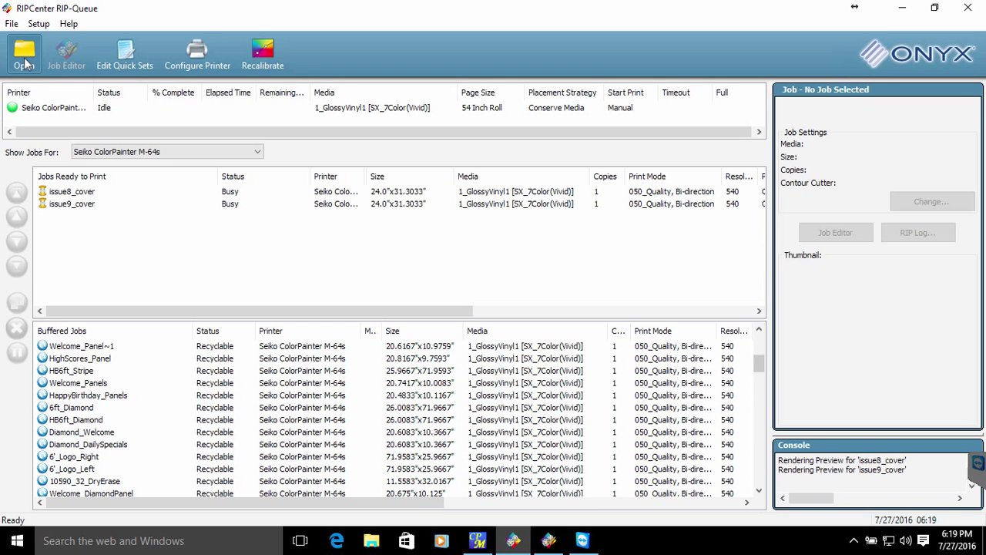
{"action": "left_click", "coordinate": [25, 62]}
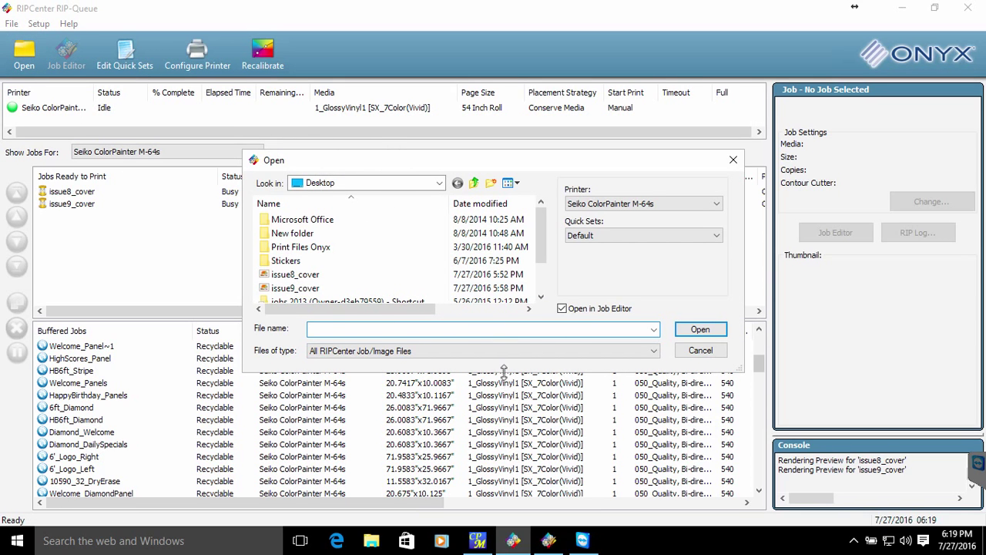
{"action": "left_click_drag", "start_coordinate": [504, 371], "coordinate": [503, 482]}
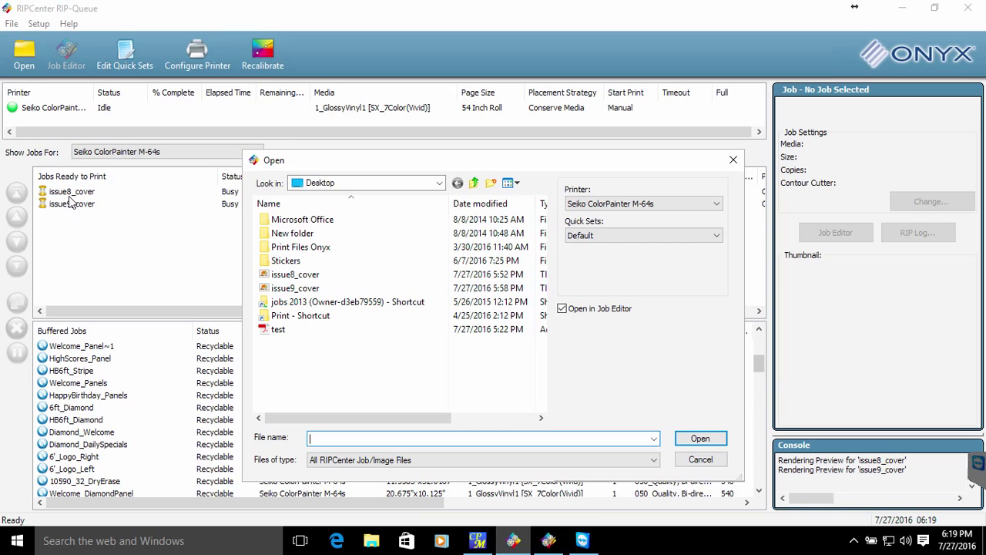
{"action": "left_click", "coordinate": [702, 460]}
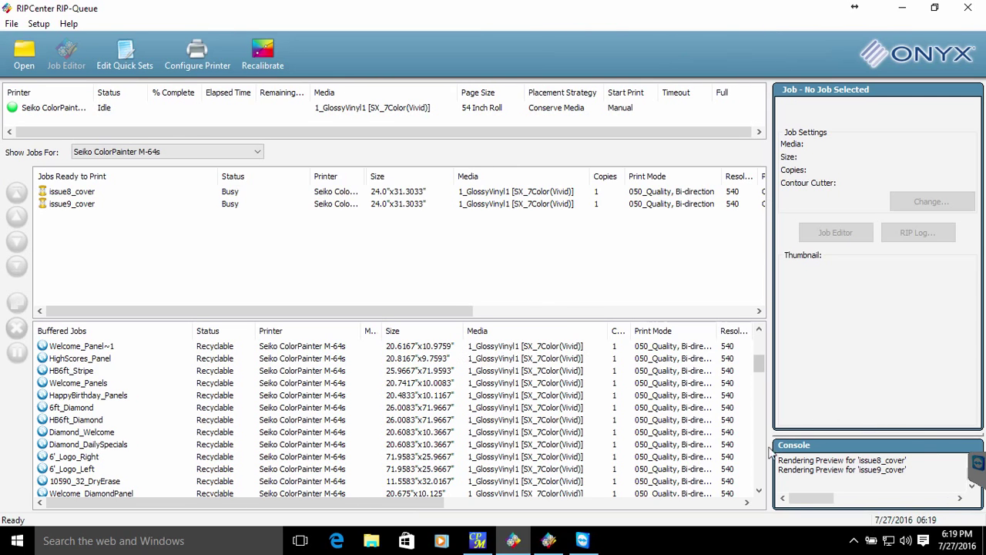
- Select all the console message text, then clear the selection
{"action": "left_click", "coordinate": [803, 460]}
{"action": "key", "text": "ctrl+a"}
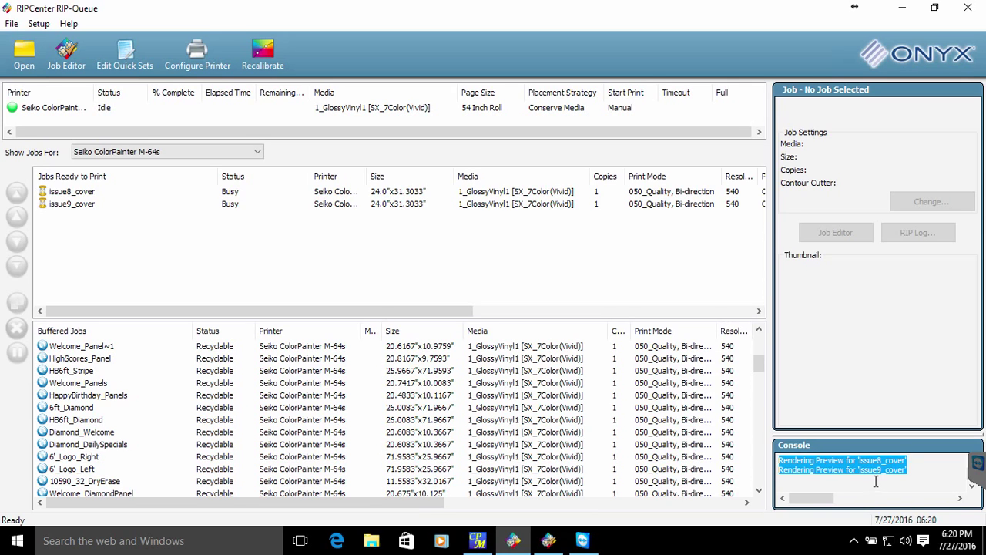
{"action": "left_click", "coordinate": [914, 479]}
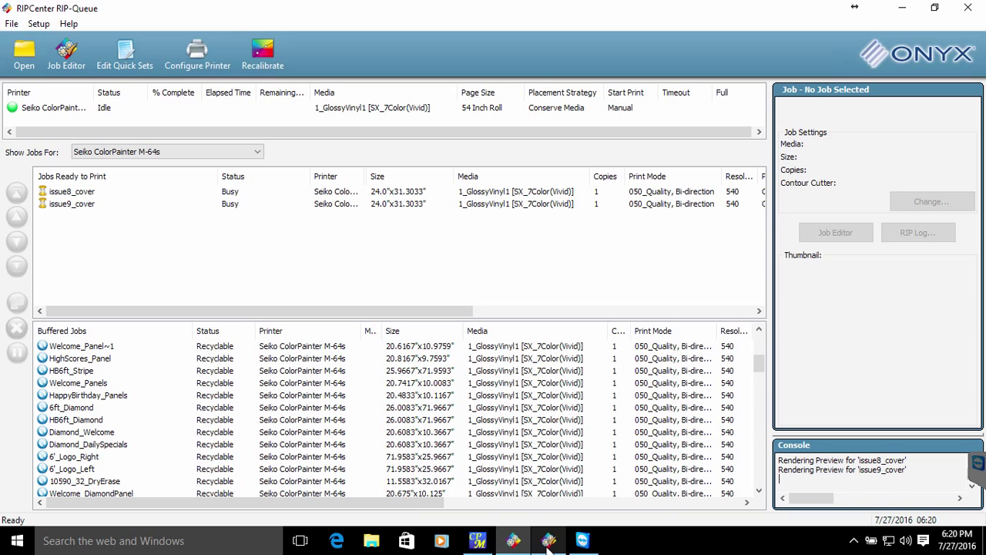
- Bring the issue9_cover Job Editor forward, maximized, showing its Printer and Media settings
{"action": "mouse_move", "coordinate": [549, 543]}
{"action": "left_click", "coordinate": [549, 477]}
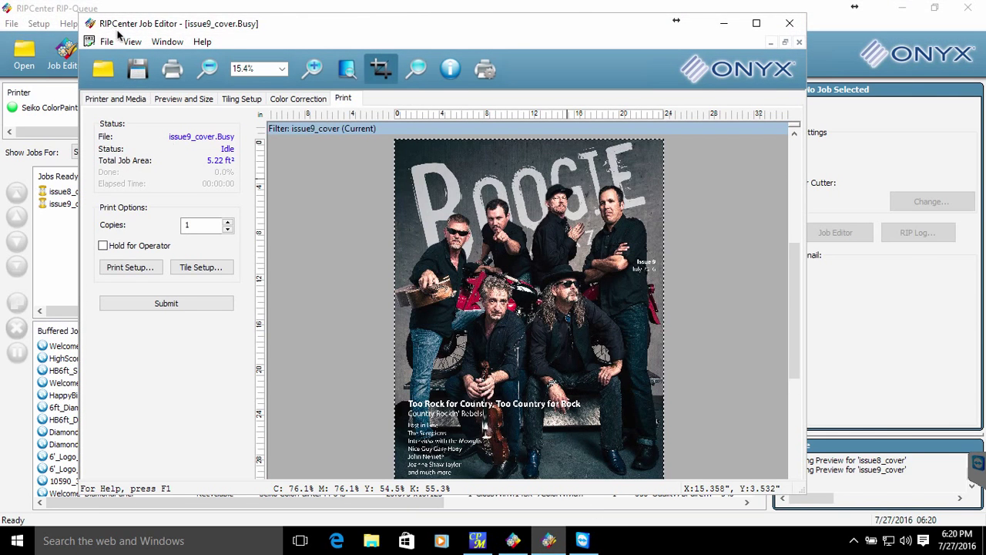
{"action": "left_click", "coordinate": [756, 24]}
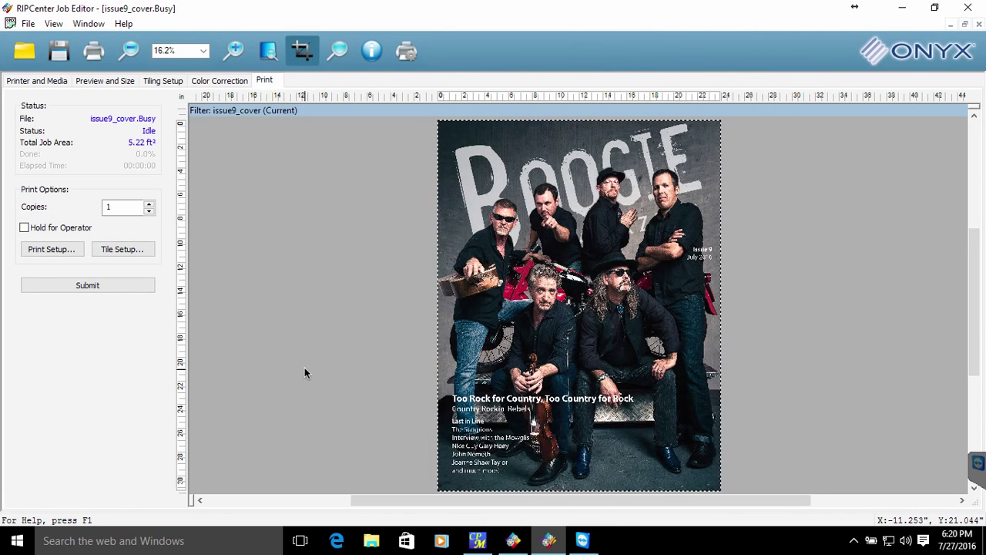
{"action": "left_click", "coordinate": [32, 83]}
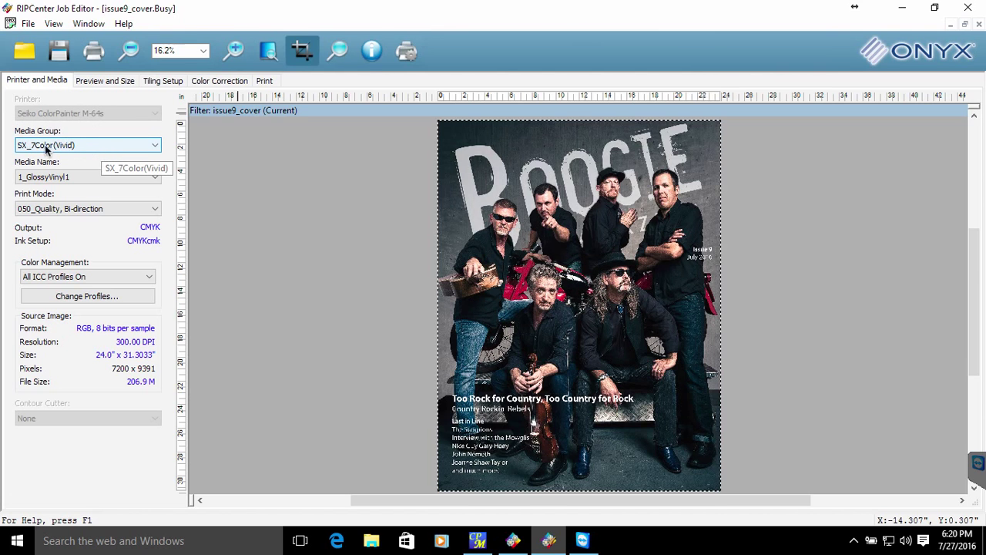
- Keep 1_GlossyVinyl1 as Media Name and 050_Quality, Bi-direction as Print Mode
{"action": "left_click", "coordinate": [85, 177]}
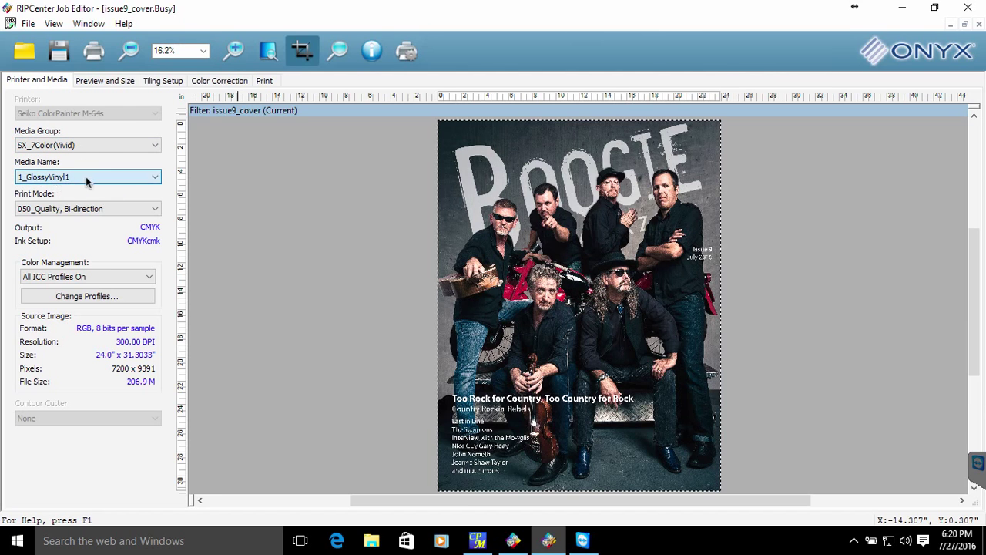
{"action": "left_click", "coordinate": [46, 182]}
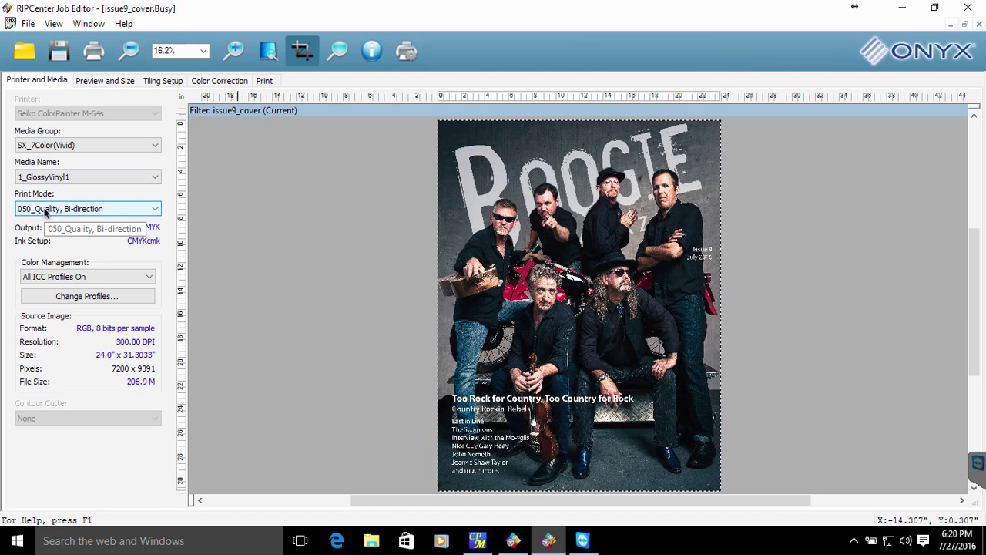
{"action": "left_click", "coordinate": [45, 210]}
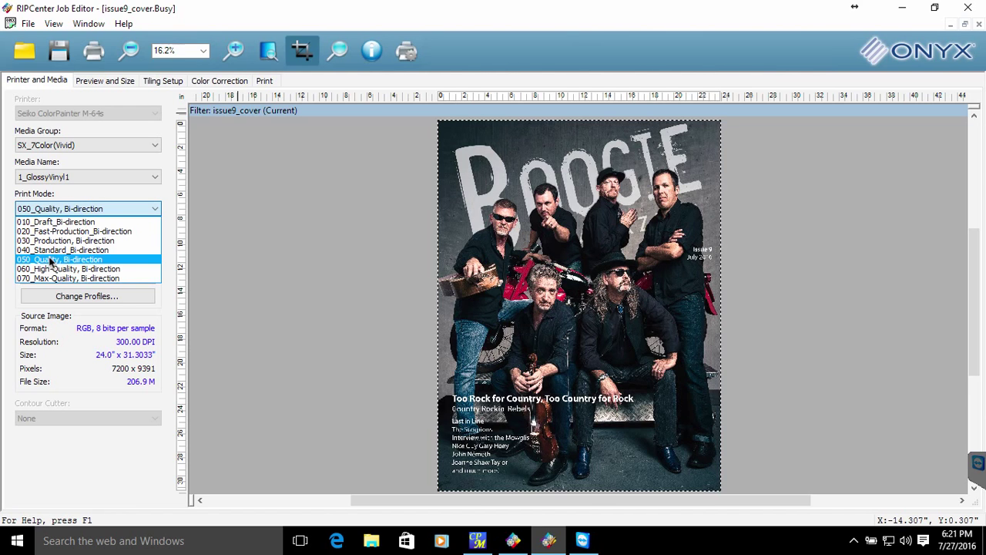
{"action": "left_click", "coordinate": [50, 260]}
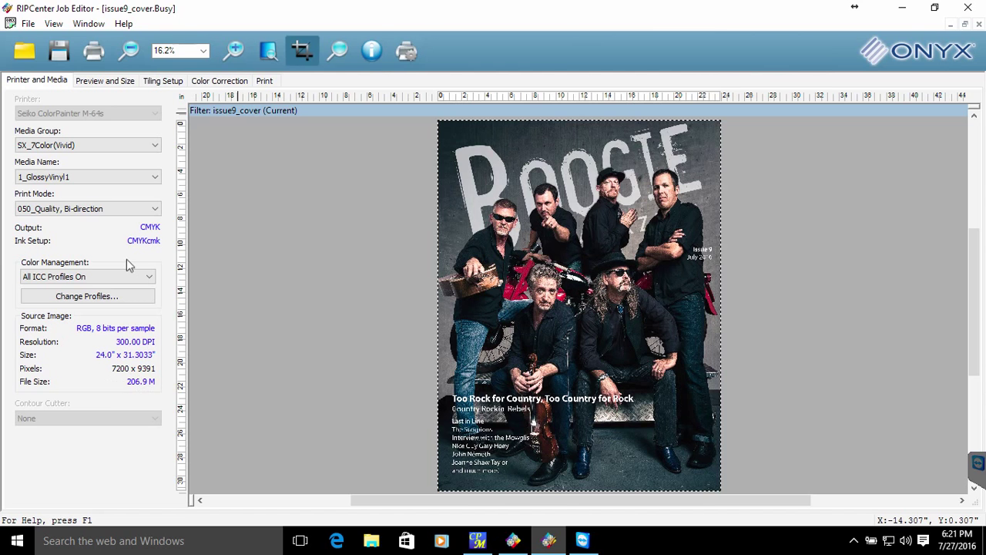
- Review issue9_cover's Preview and Size, Tiling Setup and Color Correction pages, ending on Print
{"action": "left_click", "coordinate": [91, 82]}
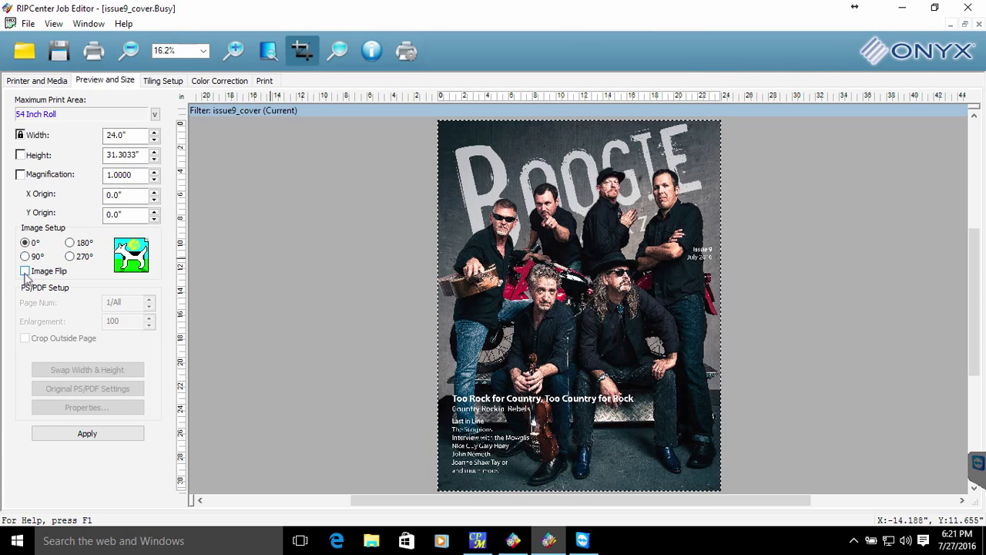
{"action": "left_click", "coordinate": [163, 80]}
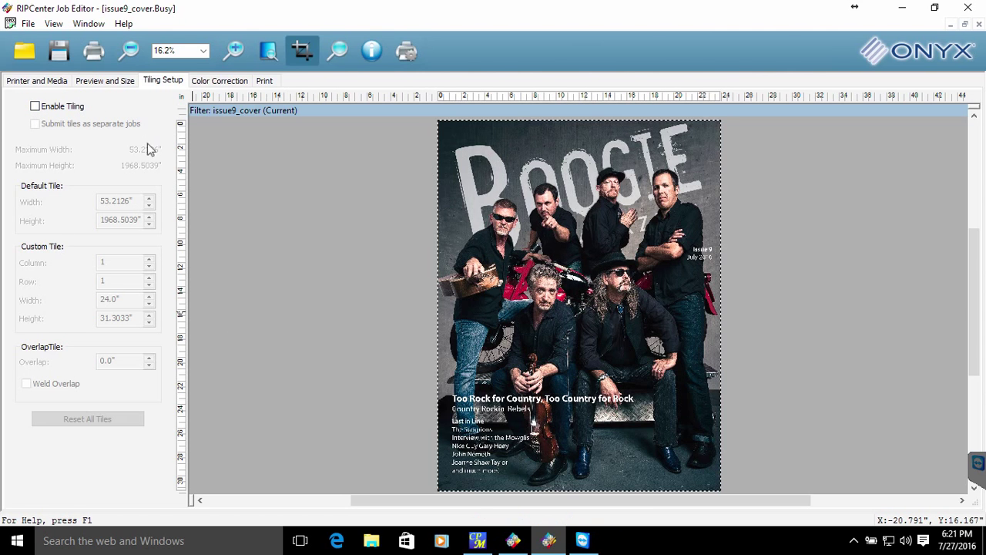
{"action": "left_click", "coordinate": [205, 83]}
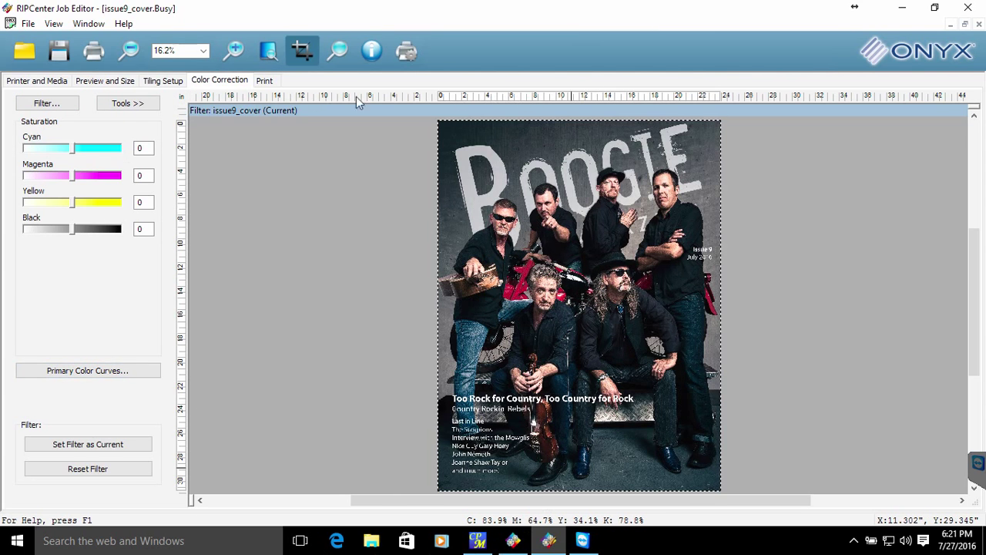
{"action": "left_click", "coordinate": [265, 80]}
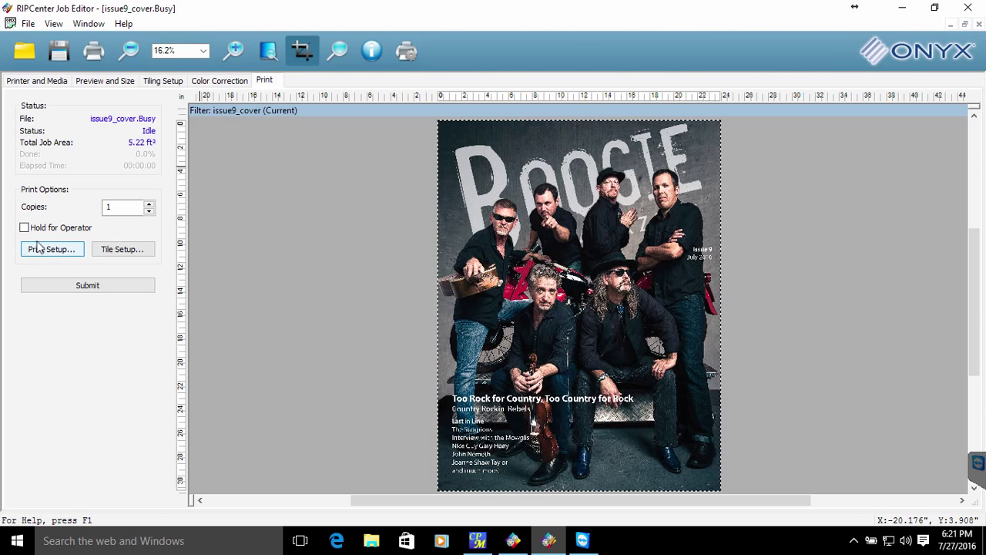
- Submit issue9_cover to print and issue8_cover to the RIP queue
{"action": "left_click", "coordinate": [97, 288]}
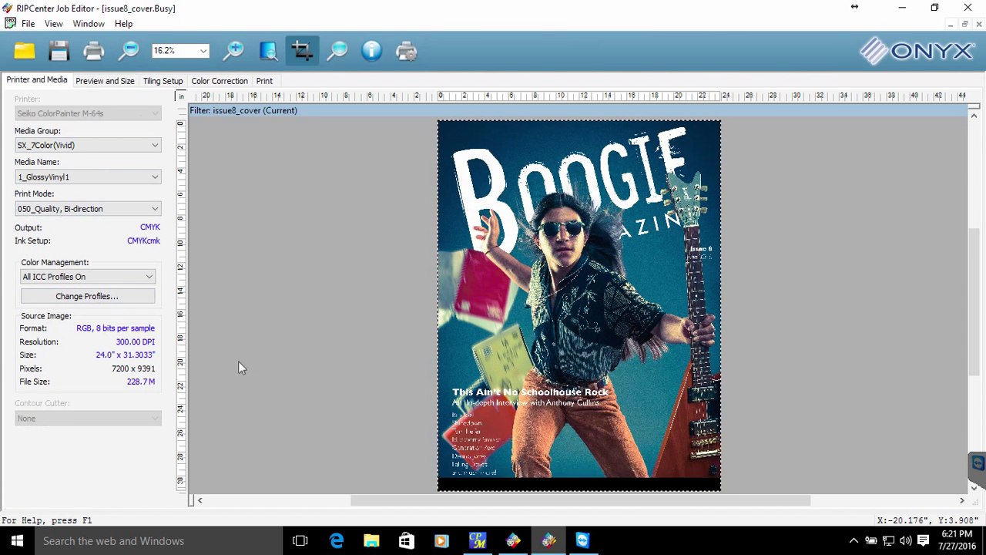
{"action": "left_click", "coordinate": [262, 81]}
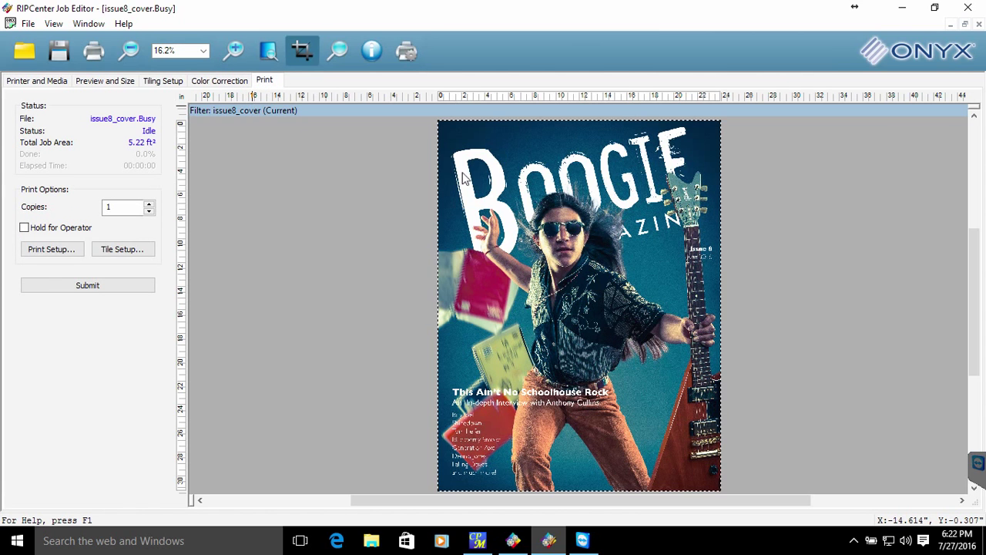
{"action": "left_click", "coordinate": [88, 286]}
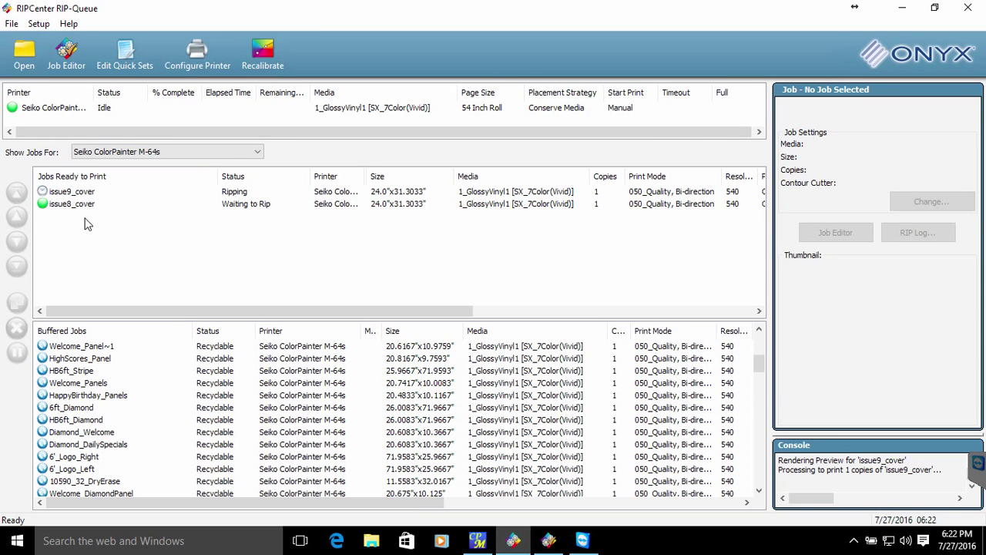
- Check RIP-Queue progress: issue9_cover waiting to print, issue8_cover ripping
{"action": "left_click", "coordinate": [241, 193]}
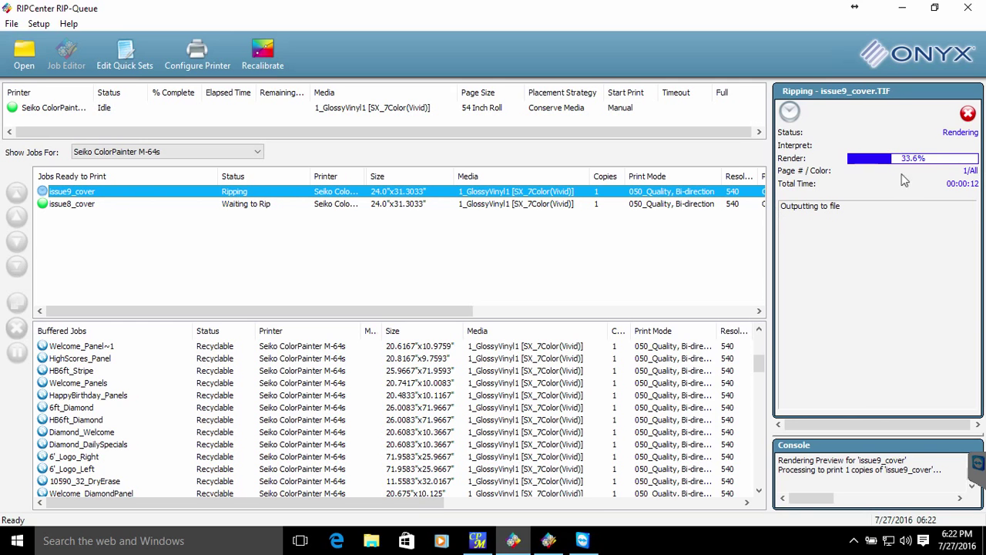
{"action": "left_click", "coordinate": [884, 196]}
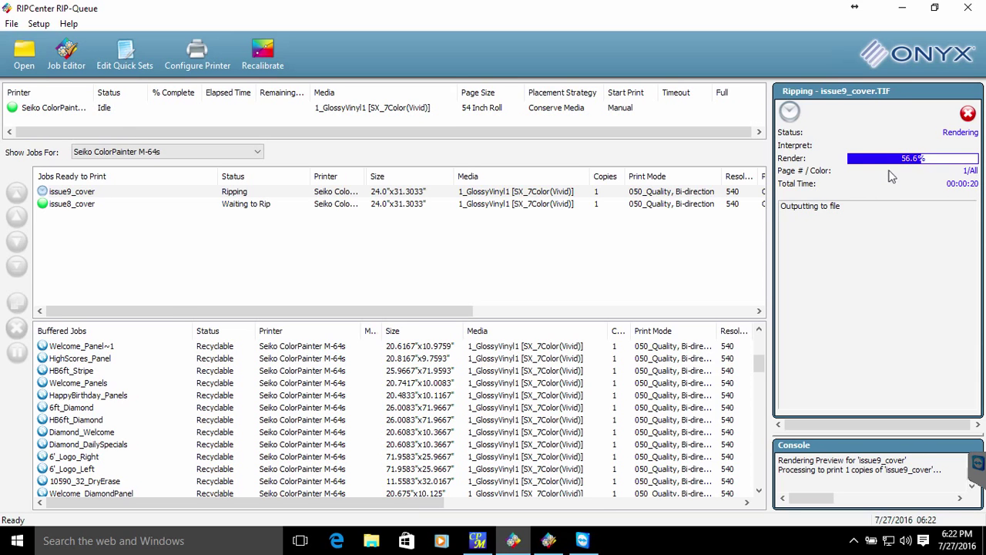
{"action": "left_click", "coordinate": [238, 206]}
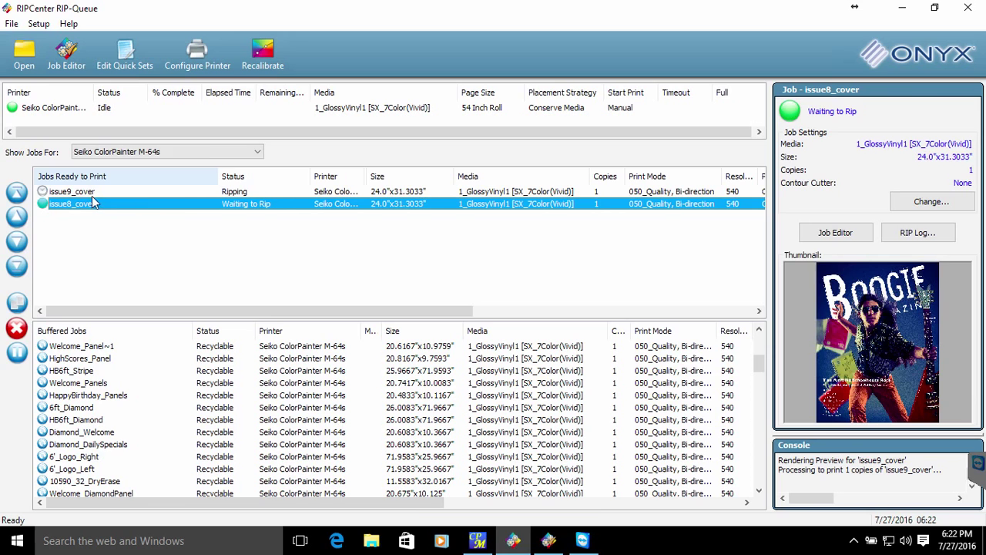
{"action": "left_click", "coordinate": [97, 149]}
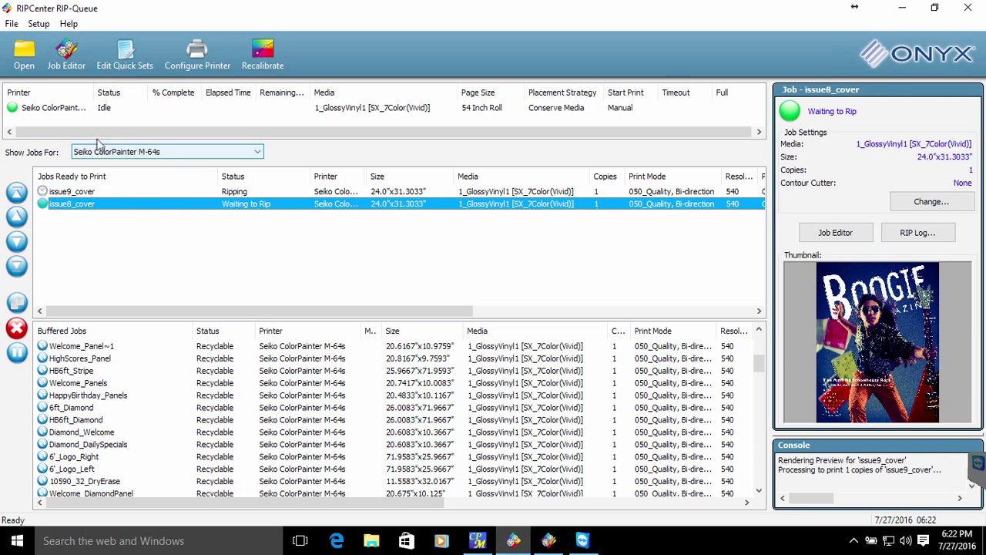
{"action": "left_click", "coordinate": [148, 193]}
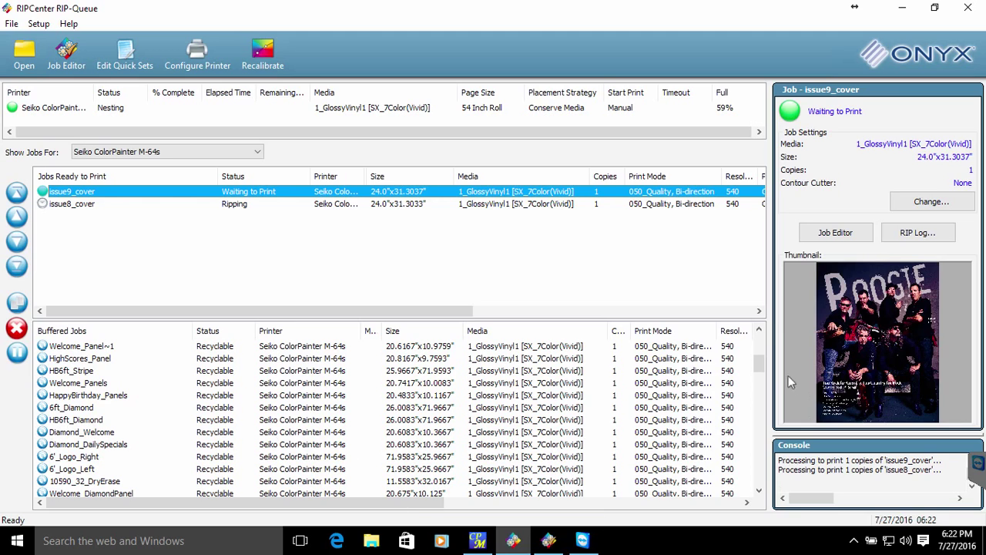
- Confirm issue8_cover finished ripping, then show the Seiko ColorPainter's status and print preview
{"action": "left_click_drag", "start_coordinate": [759, 364], "coordinate": [764, 325]}
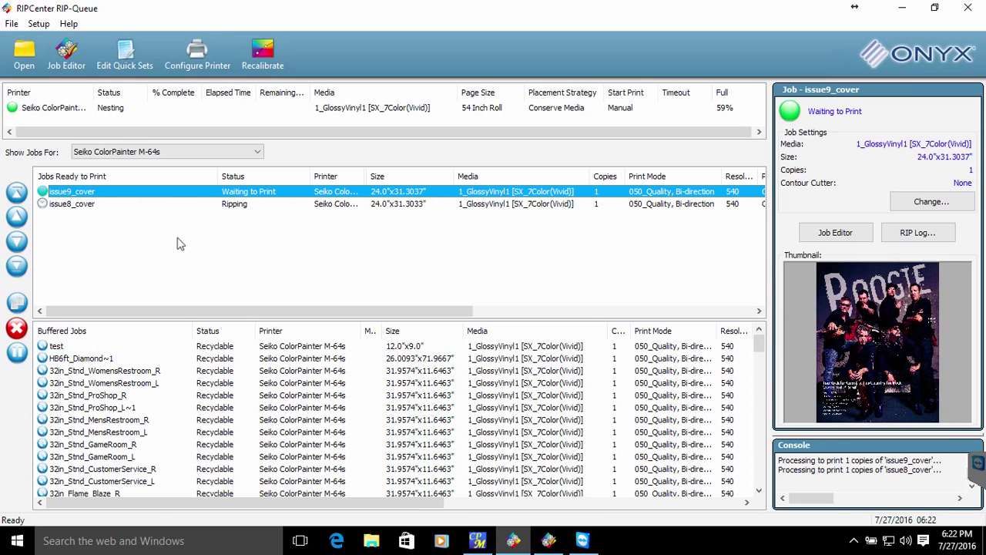
{"action": "left_click", "coordinate": [62, 205]}
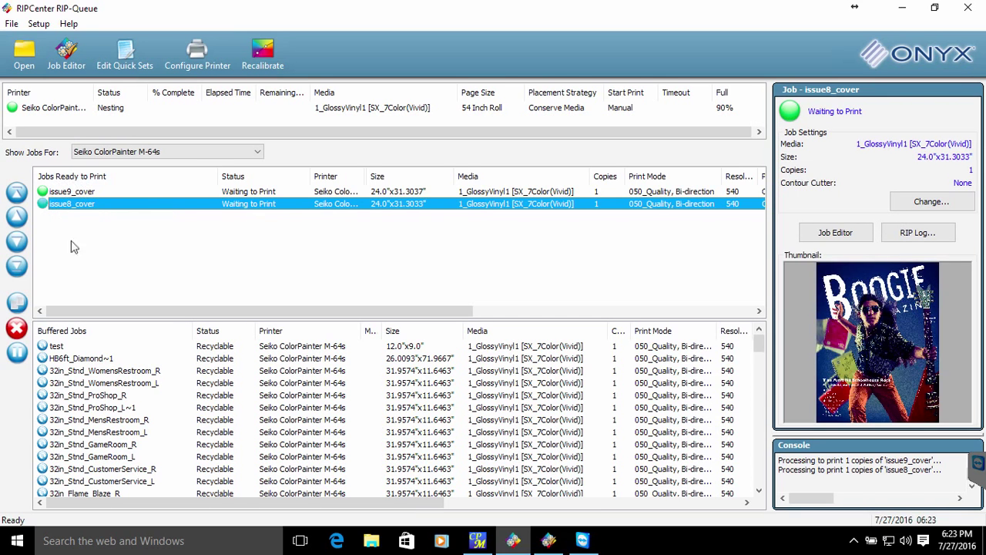
{"action": "left_click", "coordinate": [63, 198]}
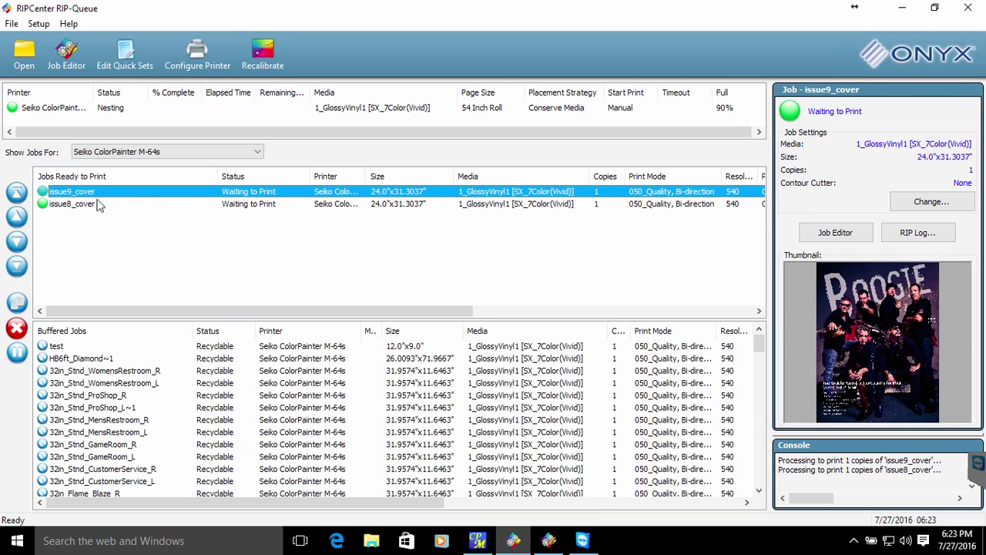
{"action": "left_click", "coordinate": [39, 111]}
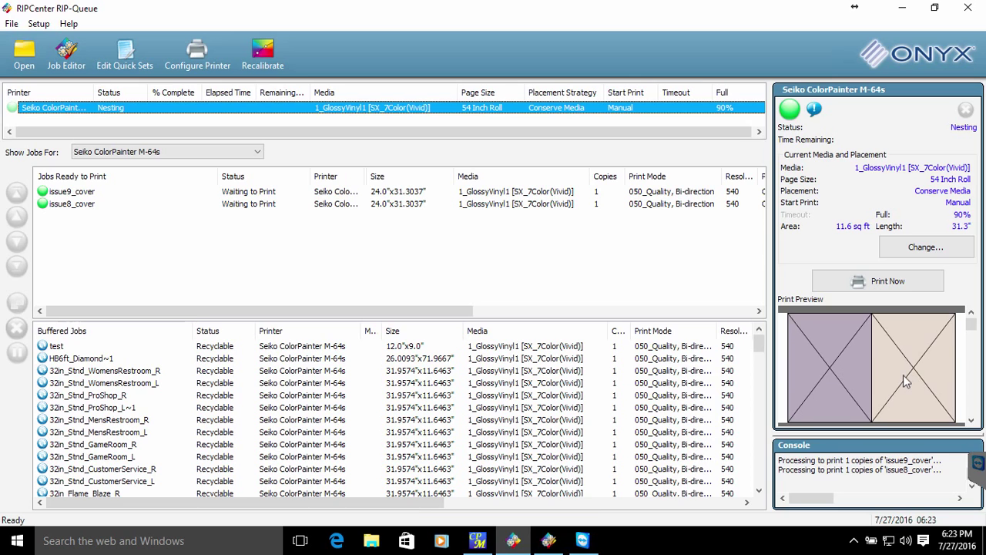
- Open the Seiko ColorPainter M-64s Change Media and Placement dialog
{"action": "mouse_move", "coordinate": [810, 350]}
{"action": "mouse_move", "coordinate": [913, 367]}
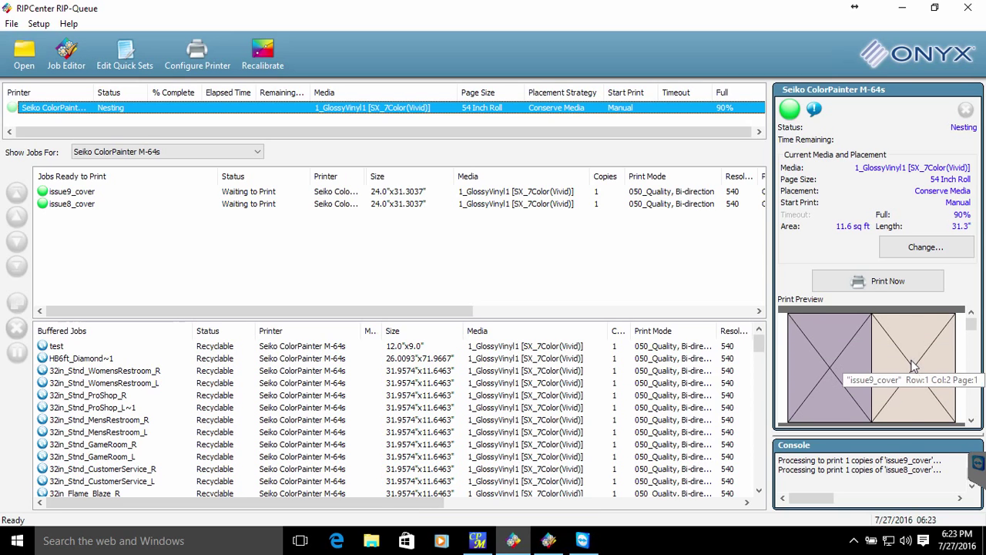
{"action": "left_click", "coordinate": [940, 247]}
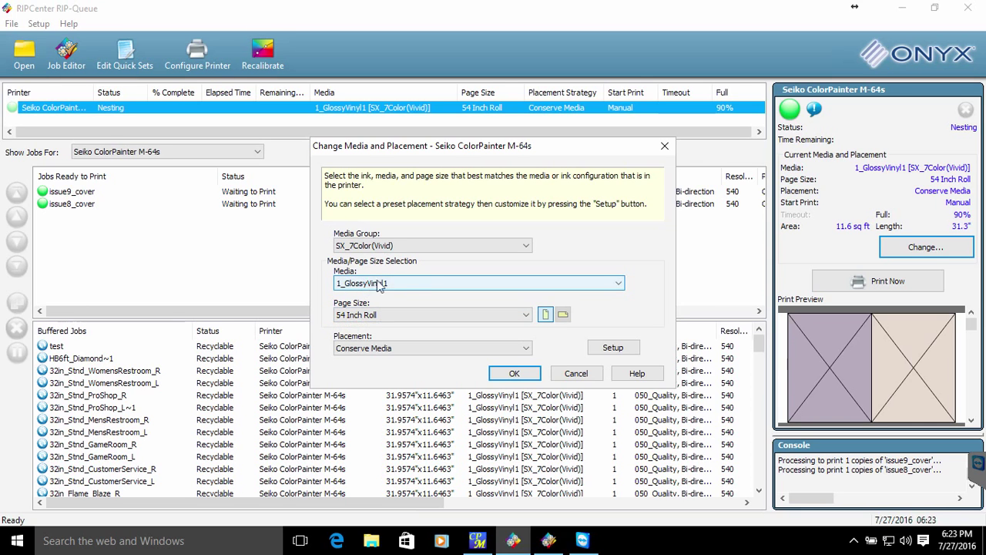
- Set the placement strategy's Space Between Copies to 2 inches and confirm both dialogs
{"action": "left_click", "coordinate": [612, 348]}
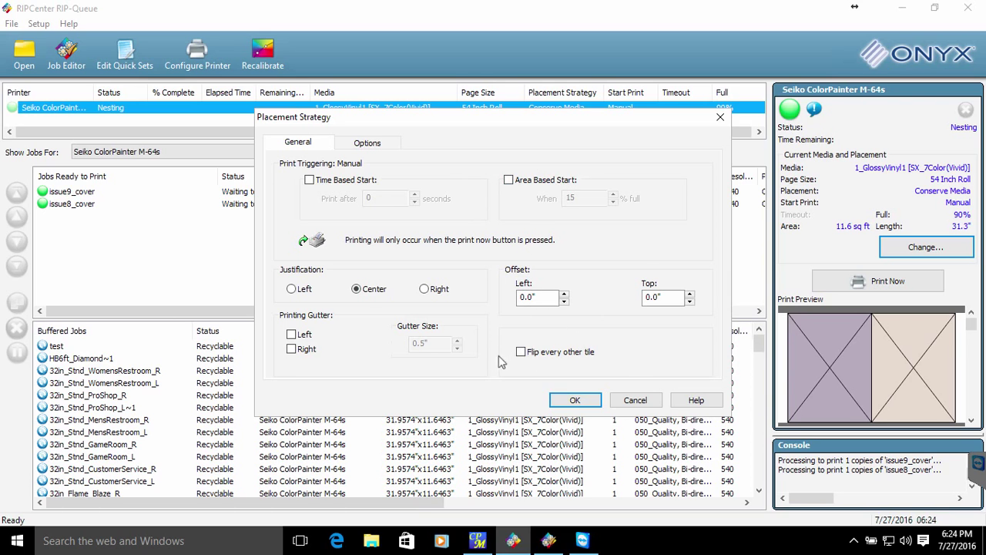
{"action": "left_click", "coordinate": [368, 144]}
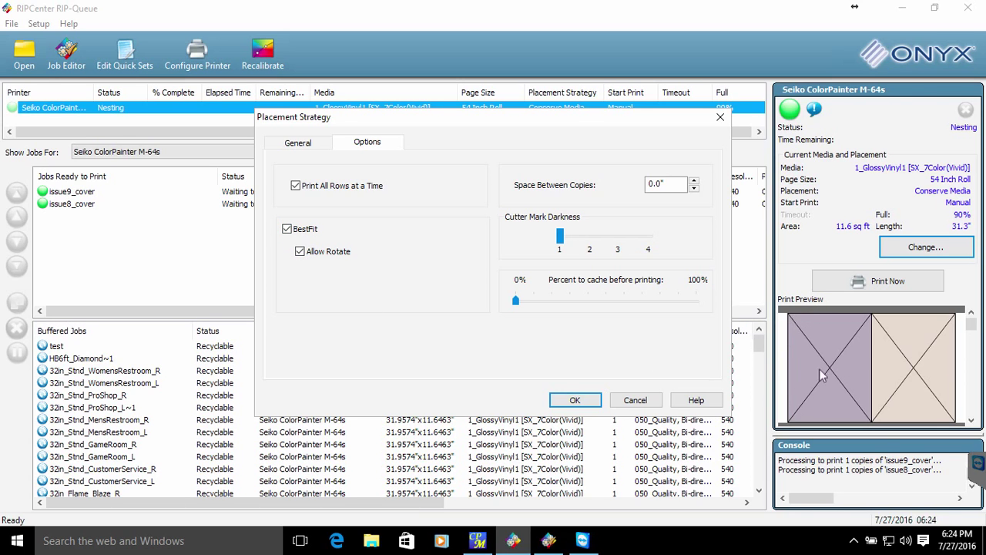
{"action": "double_click", "coordinate": [668, 183]}
{"action": "key", "text": "Tab"}
{"action": "left_click", "coordinate": [575, 400]}
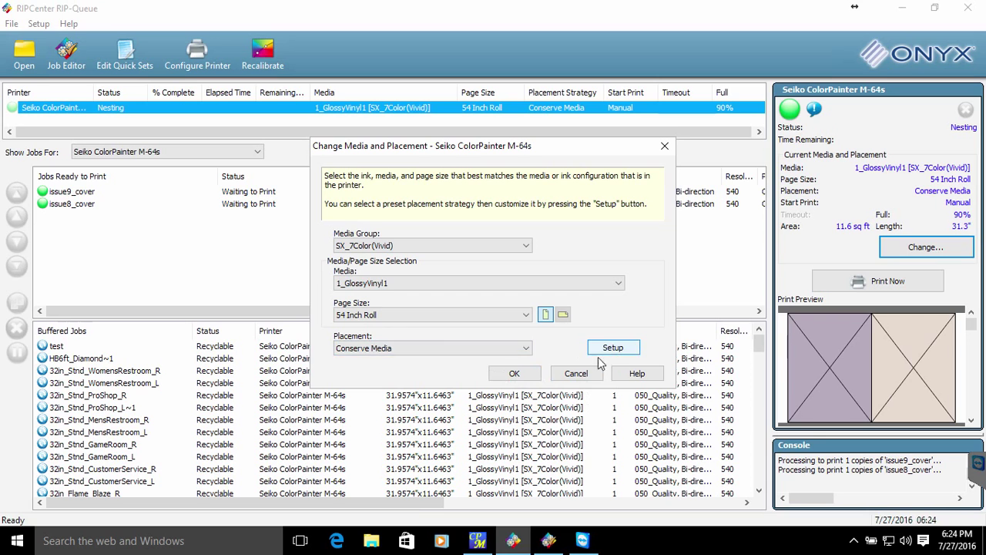
{"action": "left_click", "coordinate": [514, 375]}
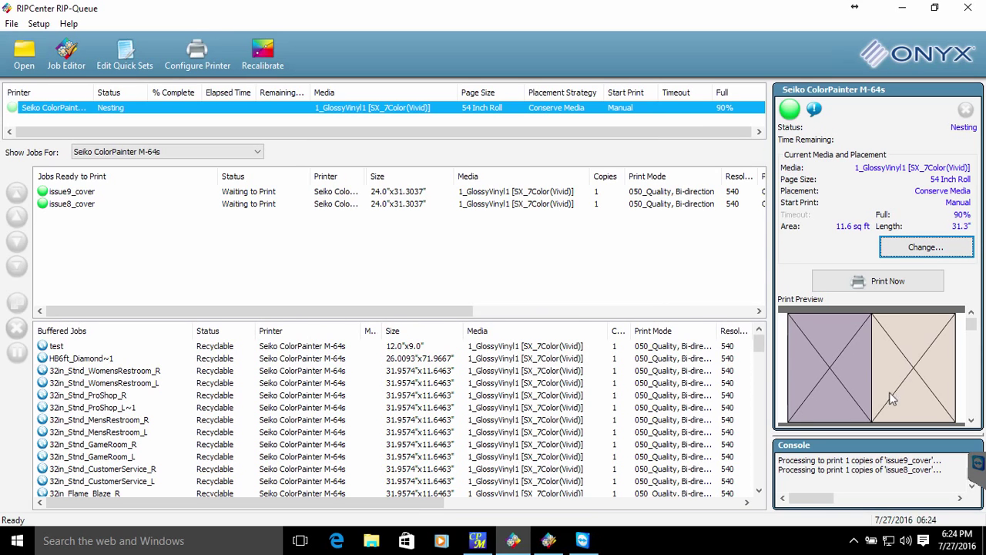